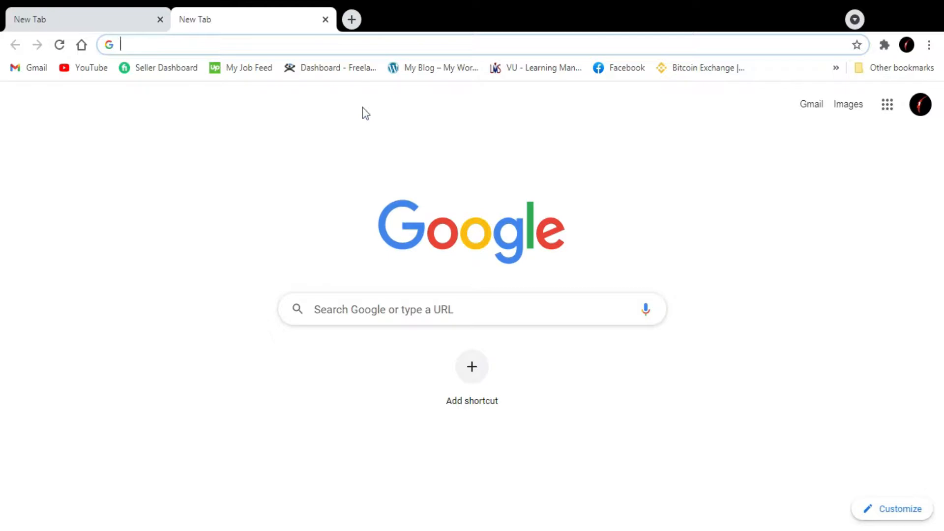
Open the cPanel of the site at affiliate-products.com/cpanel
{"action": "type", "text": "affiliate-products.com"}
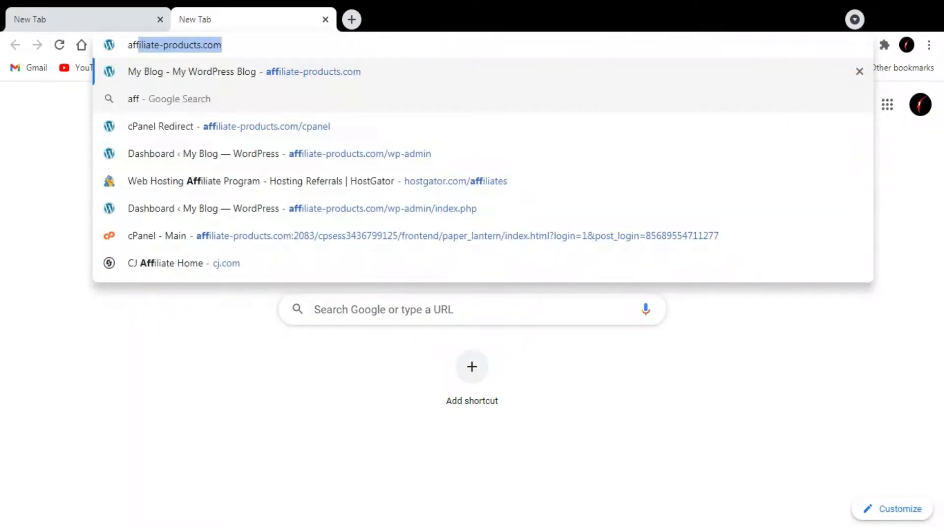
{"action": "key", "text": "End"}
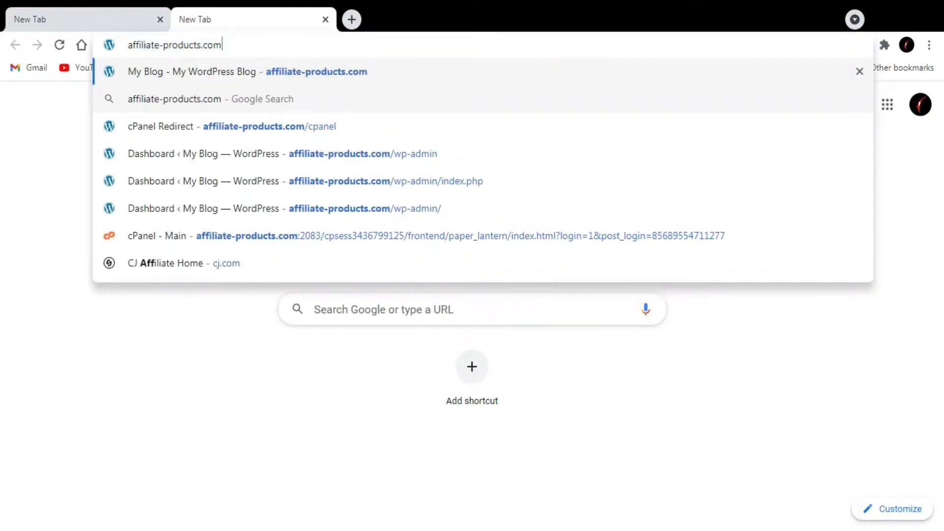
{"action": "type", "text": "/c"}
{"action": "key", "text": "Return"}
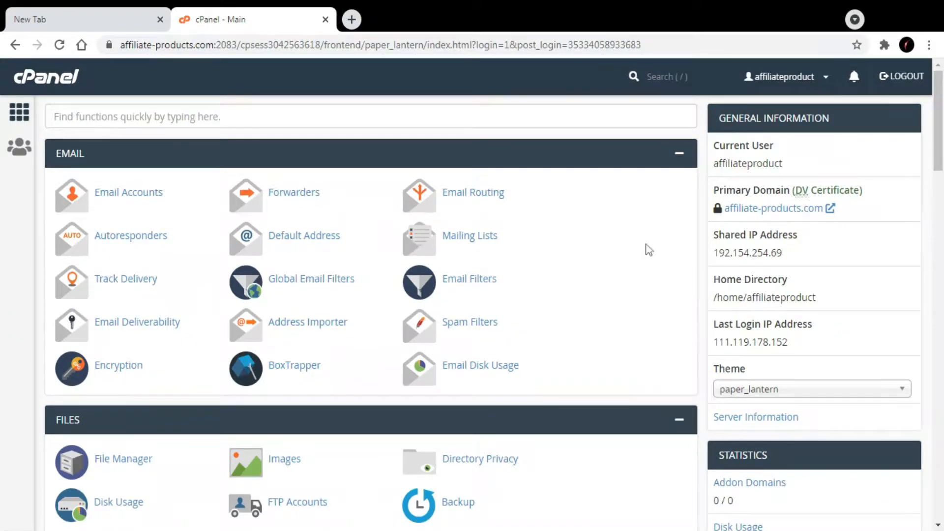
Browse the Softaculous Apps Installer scripts in cPanel, open WordPress and start a new installation
{"action": "scroll", "coordinate": [649, 240], "scroll_direction": "down", "scroll_amount": 3}
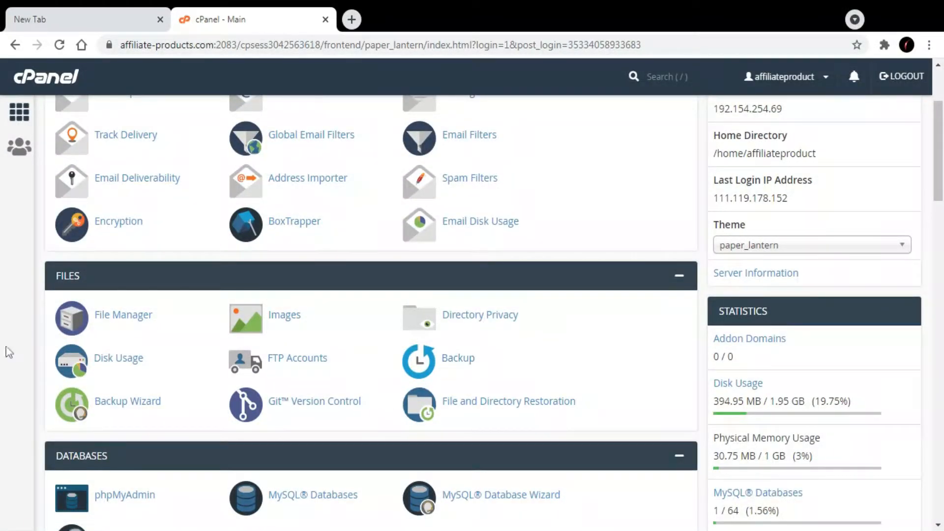
{"action": "scroll", "coordinate": [528, 354], "scroll_direction": "down", "scroll_amount": 3}
{"action": "scroll", "coordinate": [528, 354], "scroll_direction": "down", "scroll_amount": 15}
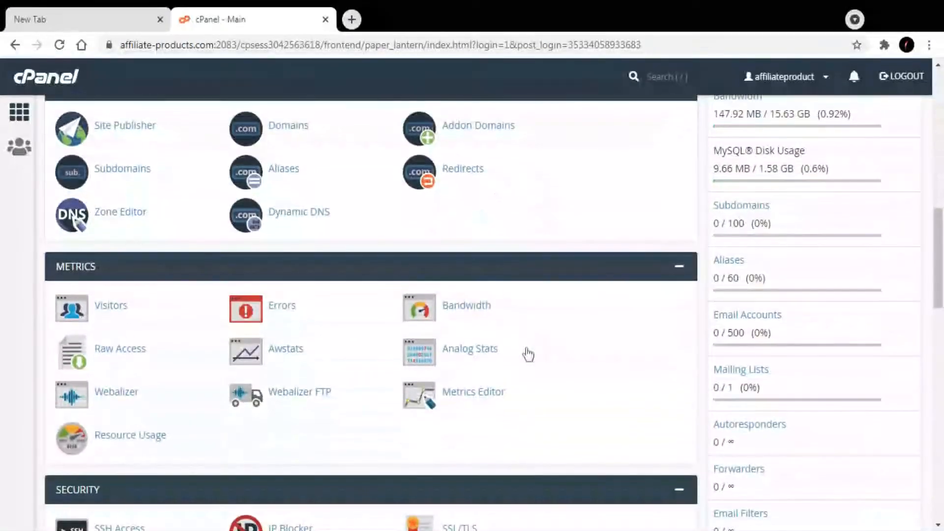
{"action": "scroll", "coordinate": [528, 354], "scroll_direction": "down", "scroll_amount": 12}
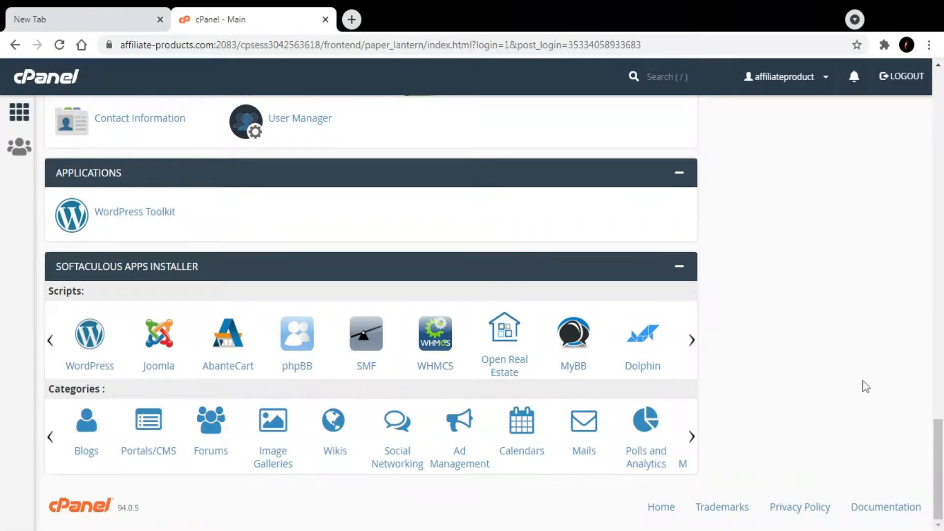
{"action": "left_click", "coordinate": [692, 341]}
{"action": "left_click", "coordinate": [692, 343]}
{"action": "left_click", "coordinate": [692, 343]}
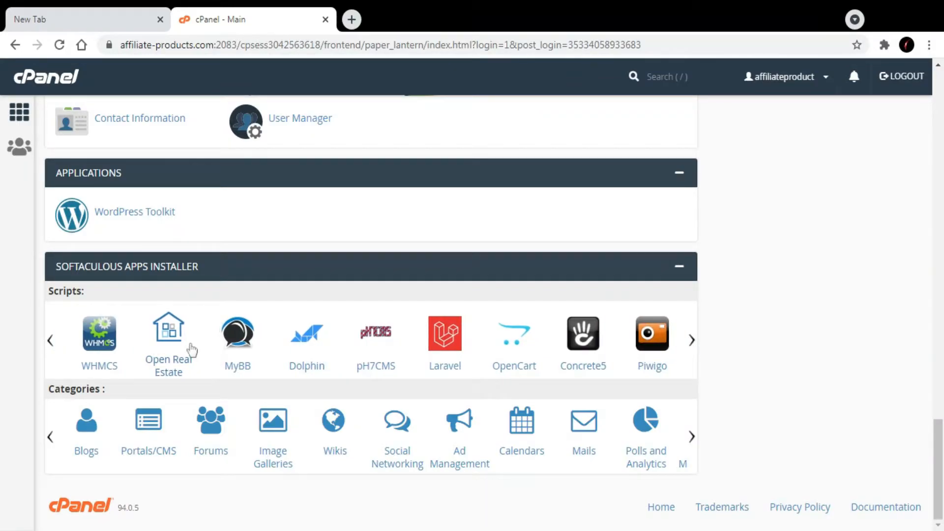
{"action": "left_click", "coordinate": [50, 341]}
{"action": "left_click", "coordinate": [51, 340]}
{"action": "left_click", "coordinate": [50, 341]}
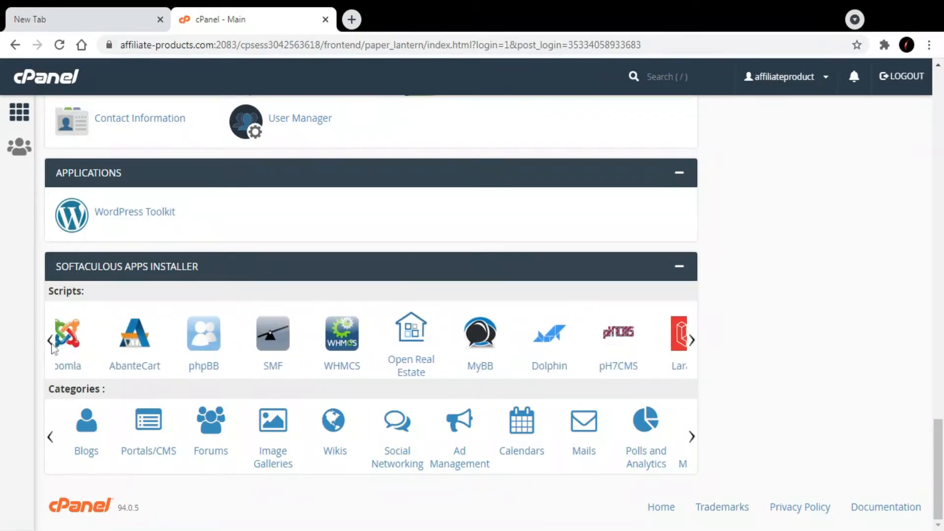
{"action": "left_click", "coordinate": [52, 343]}
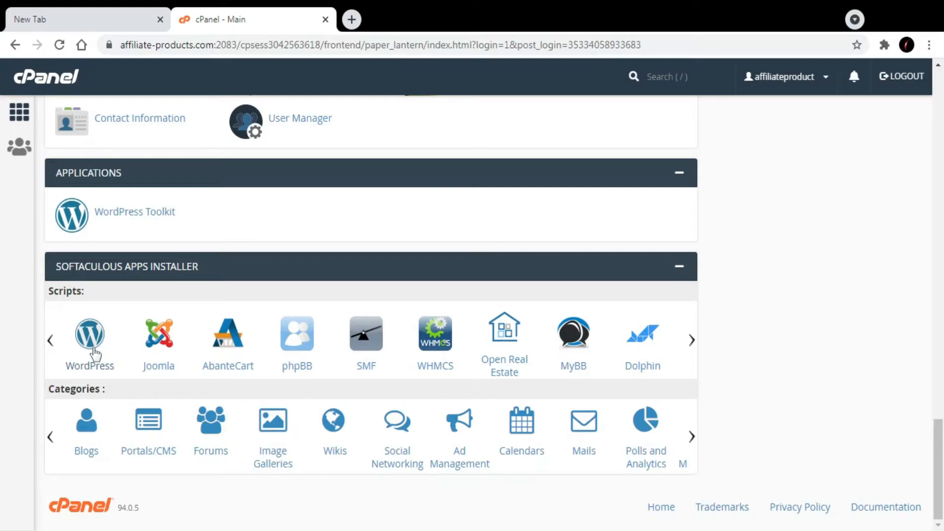
{"action": "left_click", "coordinate": [95, 353]}
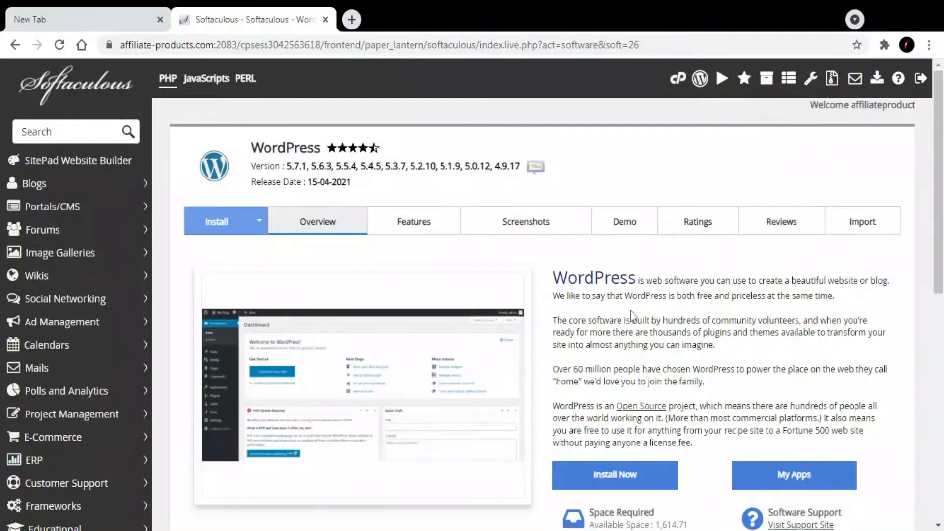
{"action": "left_click", "coordinate": [635, 476]}
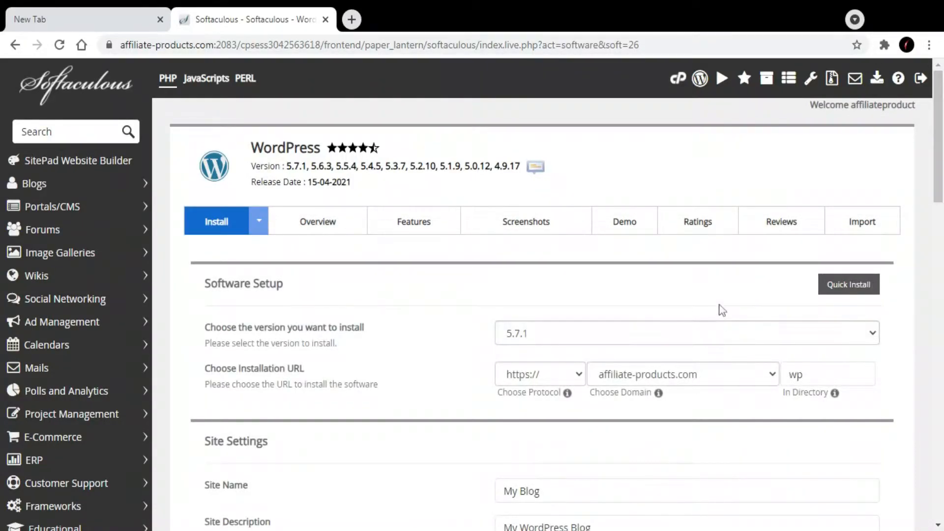
{"action": "scroll", "coordinate": [714, 274], "scroll_direction": "down", "scroll_amount": 1}
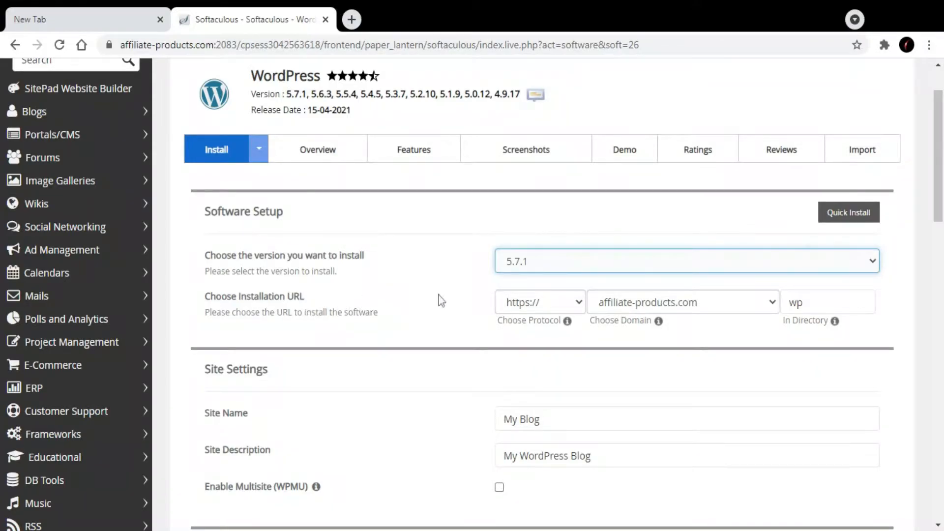
{"action": "left_click", "coordinate": [573, 307]}
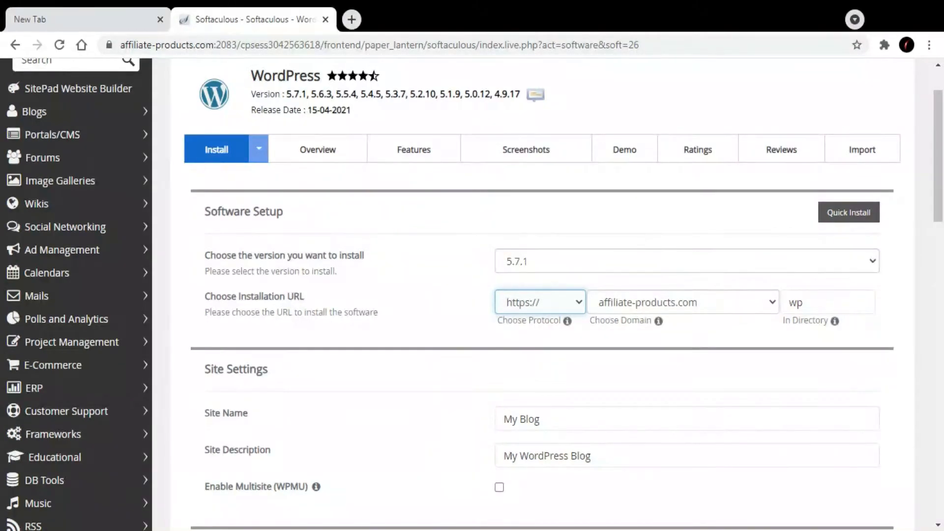
{"action": "left_click", "coordinate": [730, 302]}
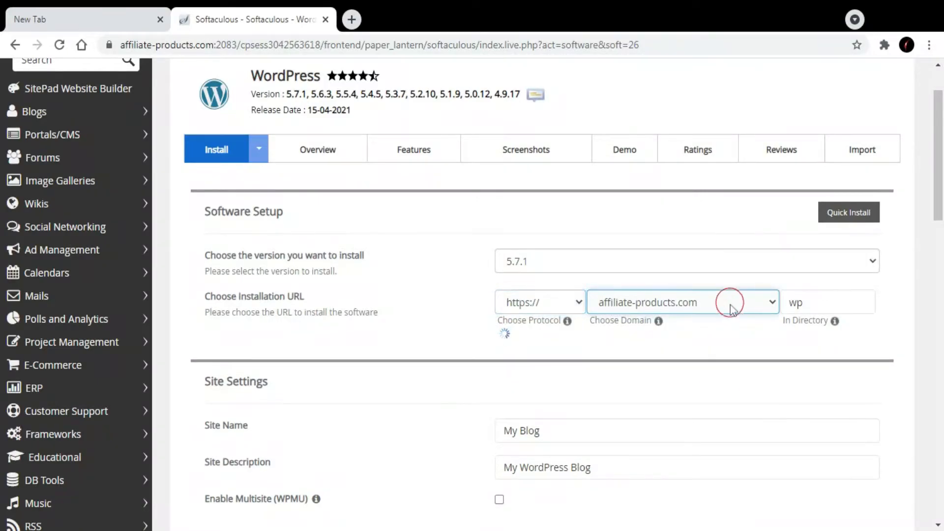
{"action": "left_click", "coordinate": [840, 312]}
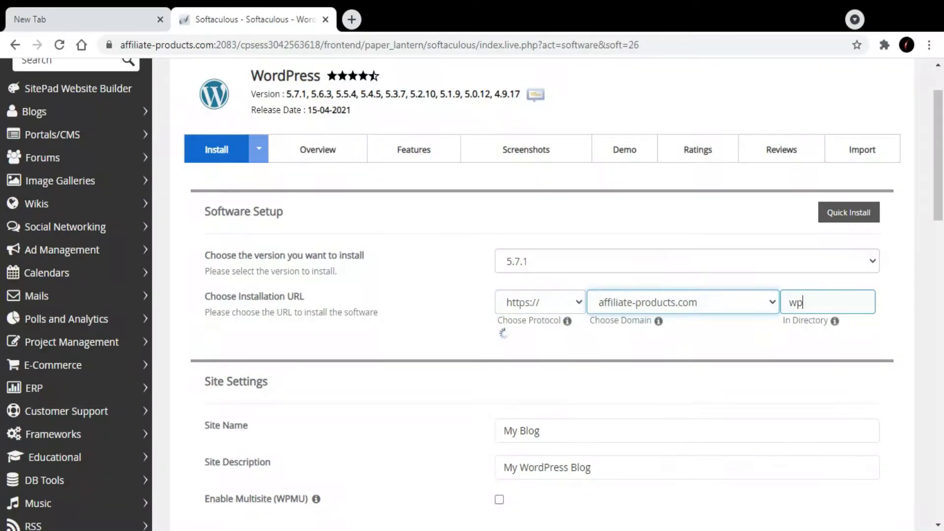
{"action": "left_click", "coordinate": [915, 306]}
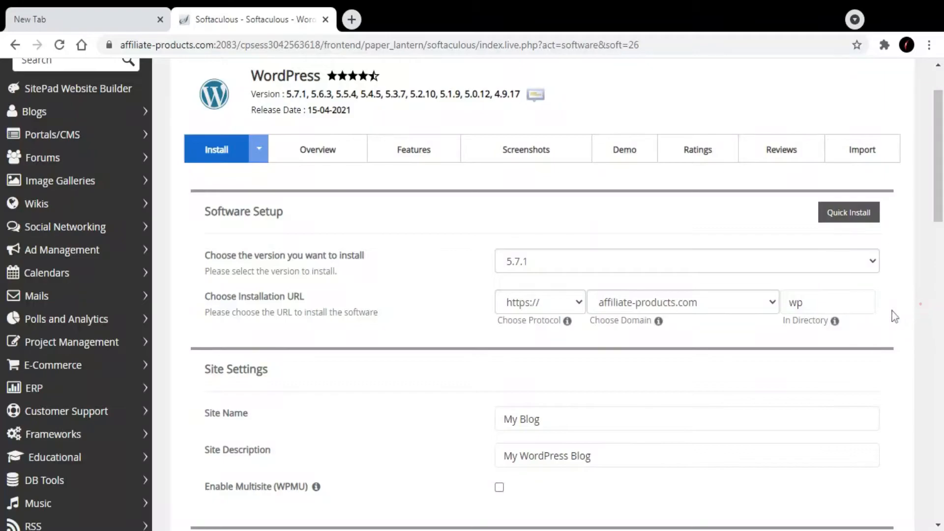
Check the site name and site description in the site settings
{"action": "scroll", "coordinate": [891, 315], "scroll_direction": "down", "scroll_amount": 5}
{"action": "left_click", "coordinate": [578, 137]}
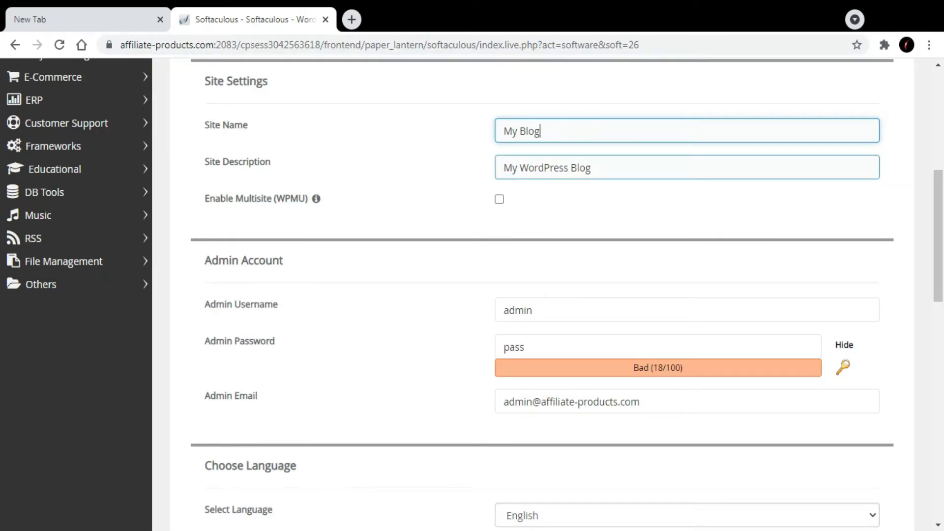
{"action": "left_click", "coordinate": [609, 166]}
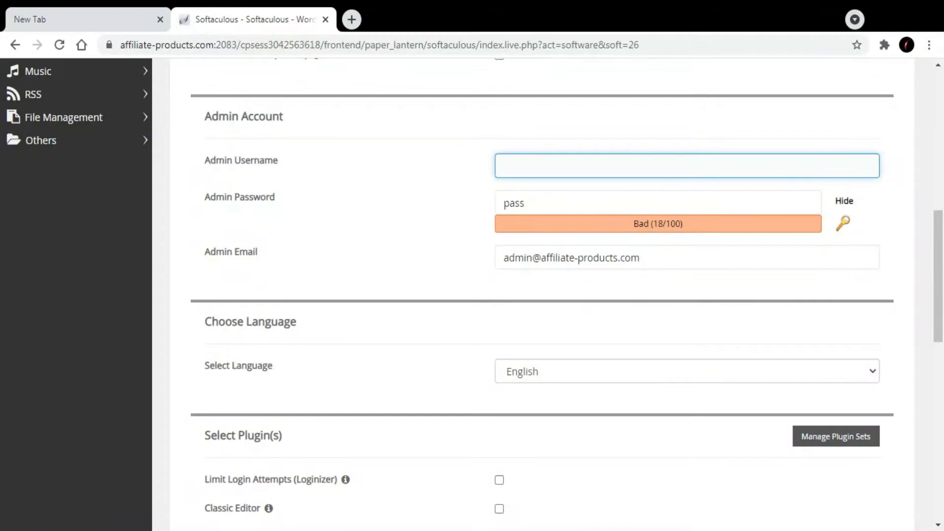
Set the admin username to admin and enter the admin password for the new WordPress account
{"action": "type", "text": "admin"}
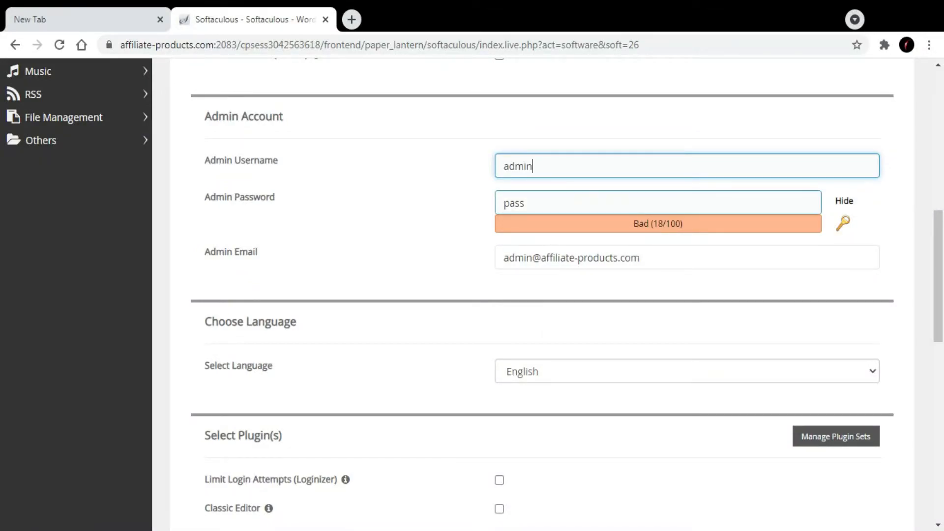
{"action": "left_click", "coordinate": [555, 207]}
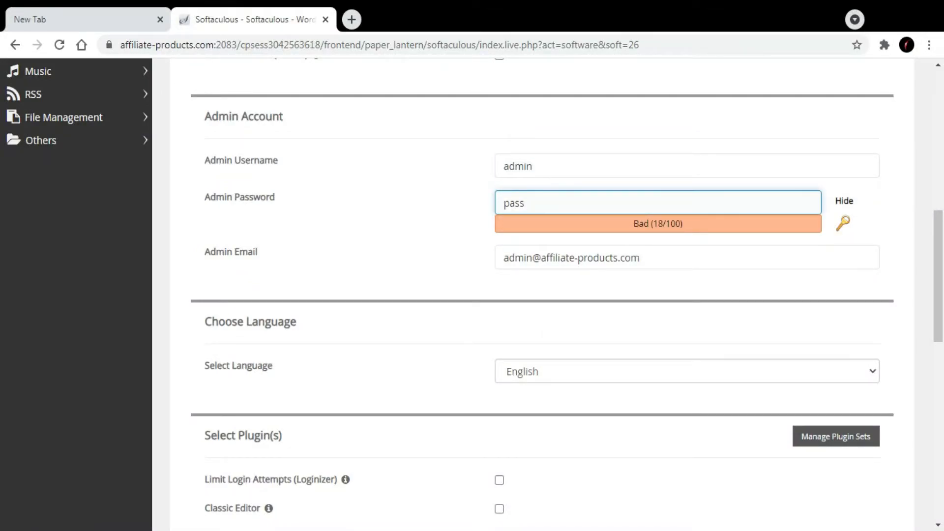
{"action": "type", "text": "•••••"}
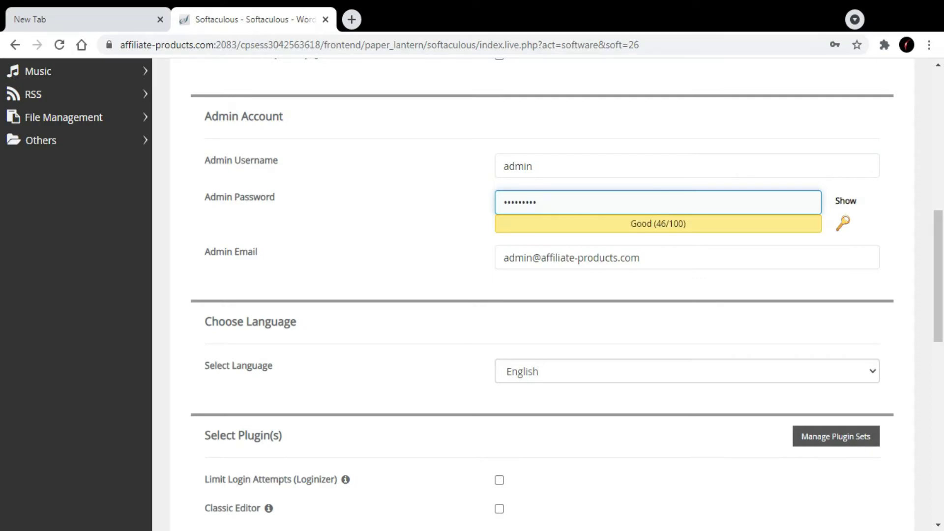
{"action": "left_click", "coordinate": [763, 252]}
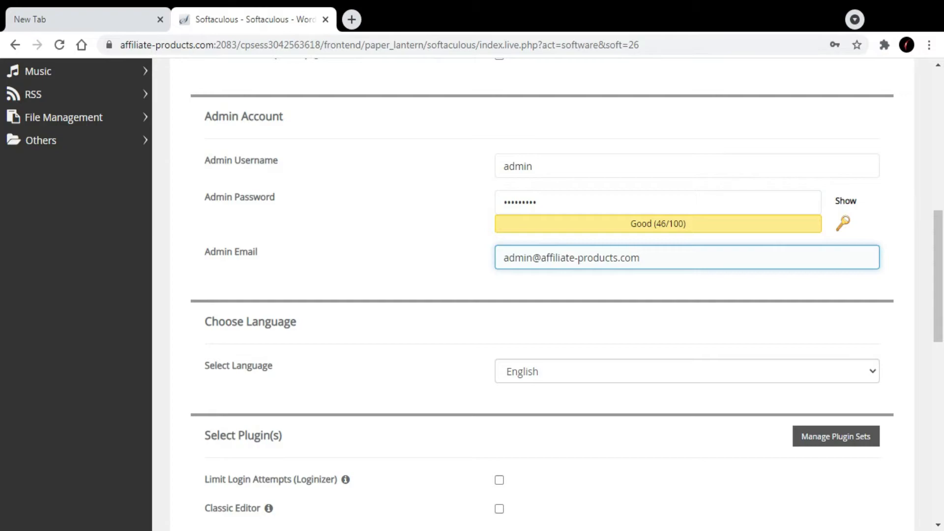
Choose English as the site language and enable the Limit Login Attempts (Loginizer) plugin
{"action": "scroll", "coordinate": [541, 296], "scroll_direction": "down", "scroll_amount": 2}
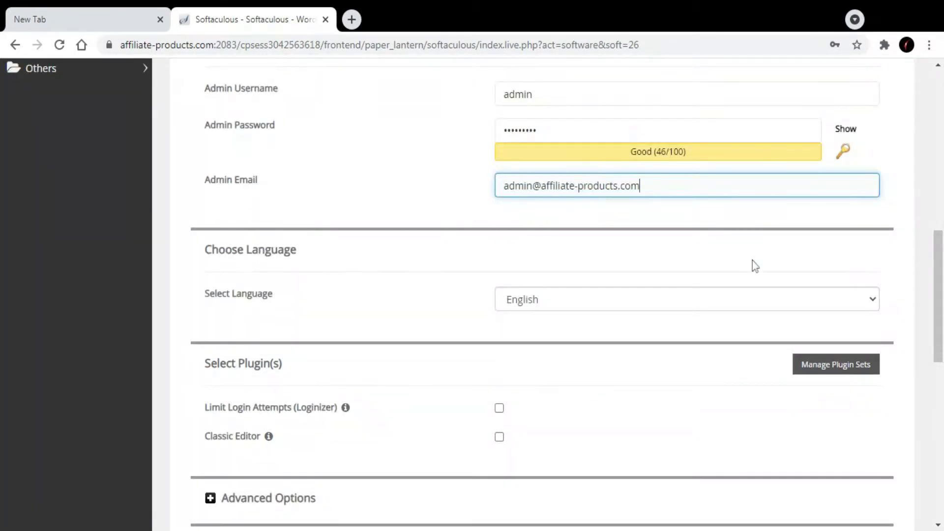
{"action": "scroll", "coordinate": [752, 261], "scroll_direction": "down", "scroll_amount": 1}
{"action": "left_click", "coordinate": [690, 227]}
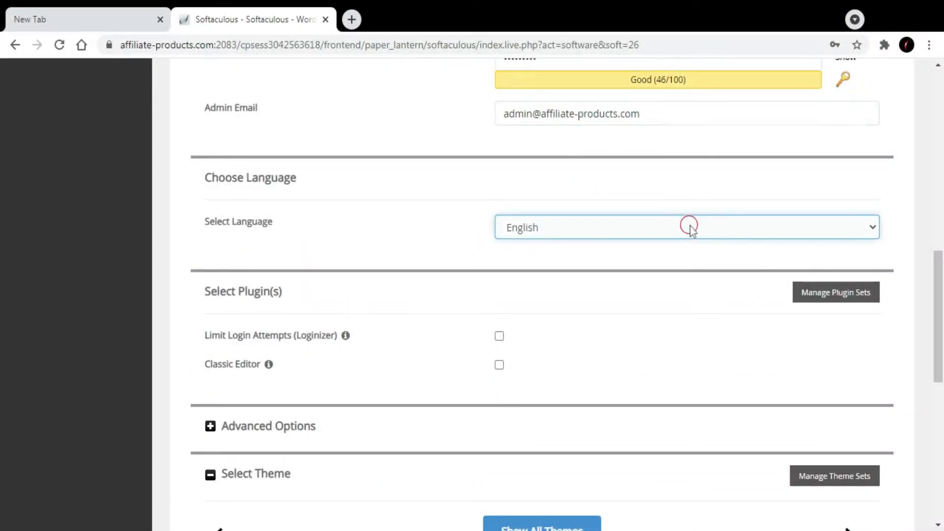
{"action": "scroll", "coordinate": [690, 230], "scroll_direction": "down", "scroll_amount": 3}
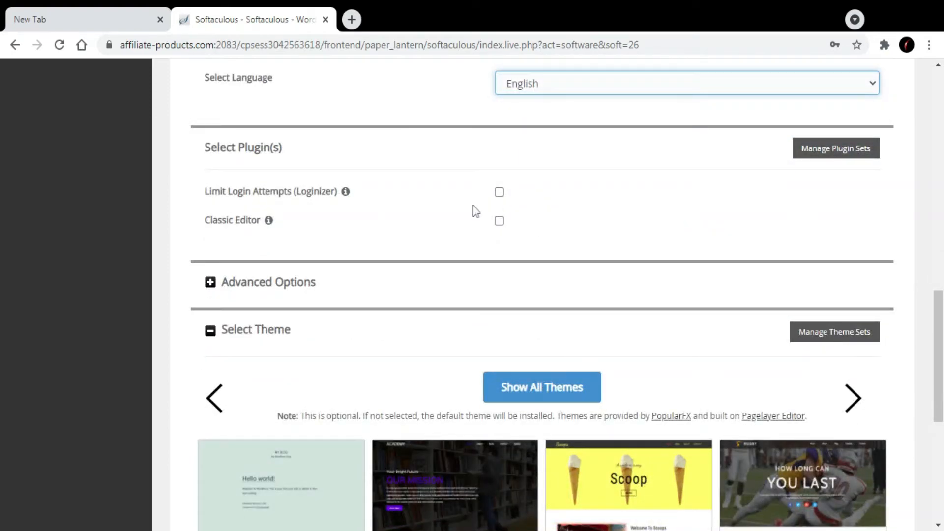
{"action": "left_click", "coordinate": [499, 194]}
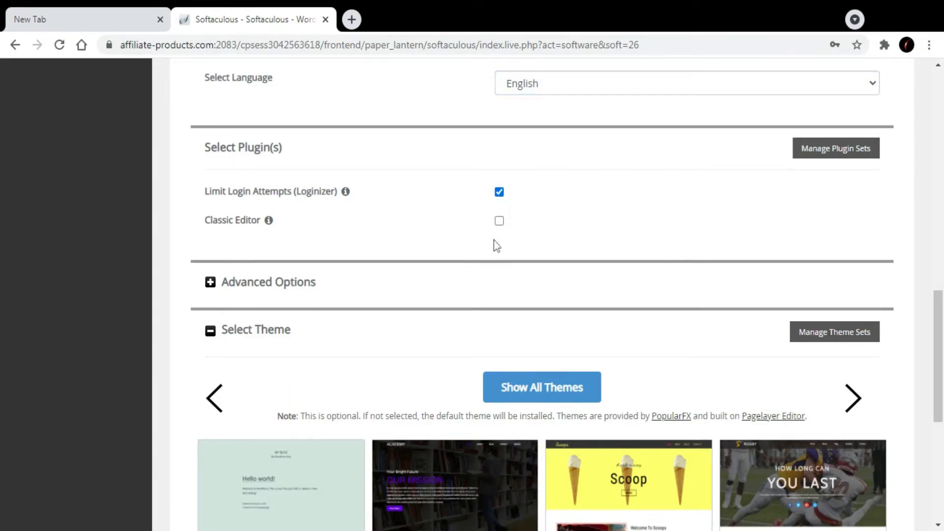
Review the theme choices and the completed installation settings, and install WordPress
{"action": "scroll", "coordinate": [437, 234], "scroll_direction": "down", "scroll_amount": 2}
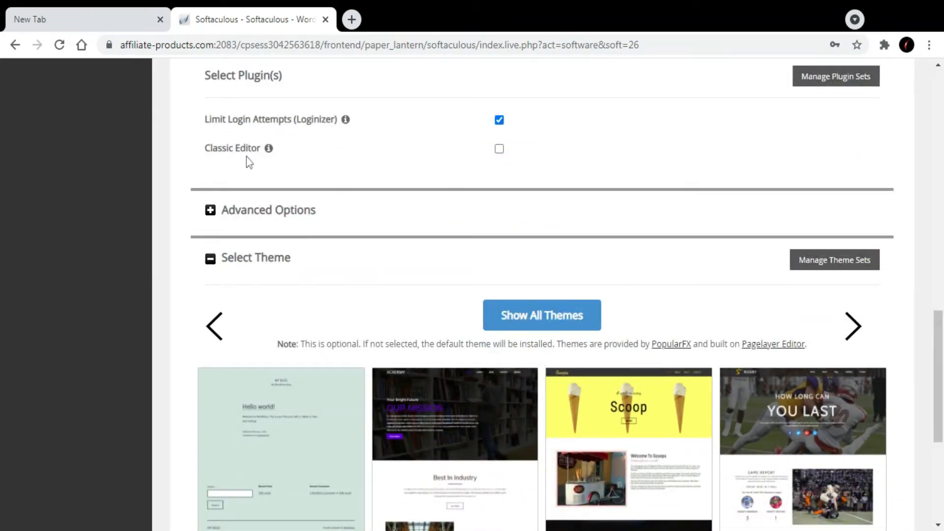
{"action": "scroll", "coordinate": [282, 215], "scroll_direction": "down", "scroll_amount": 4}
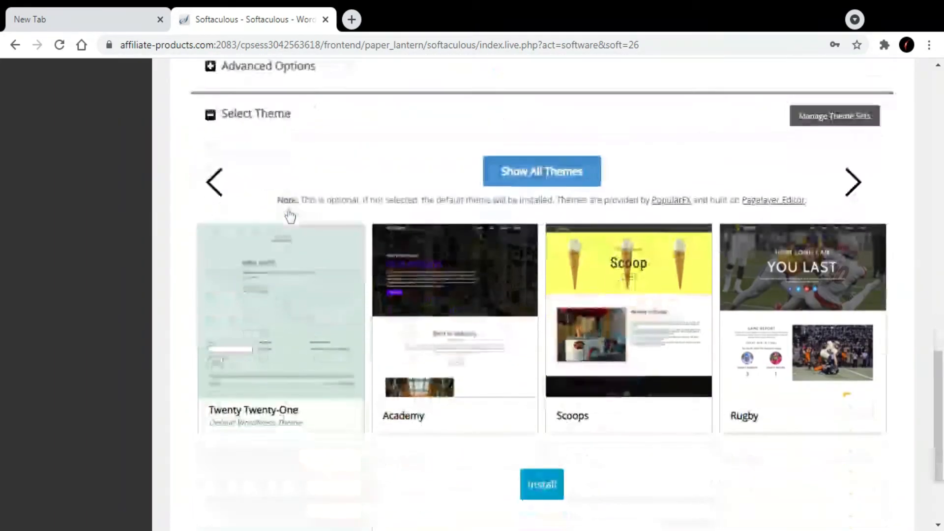
{"action": "scroll", "coordinate": [290, 187], "scroll_direction": "up", "scroll_amount": 2}
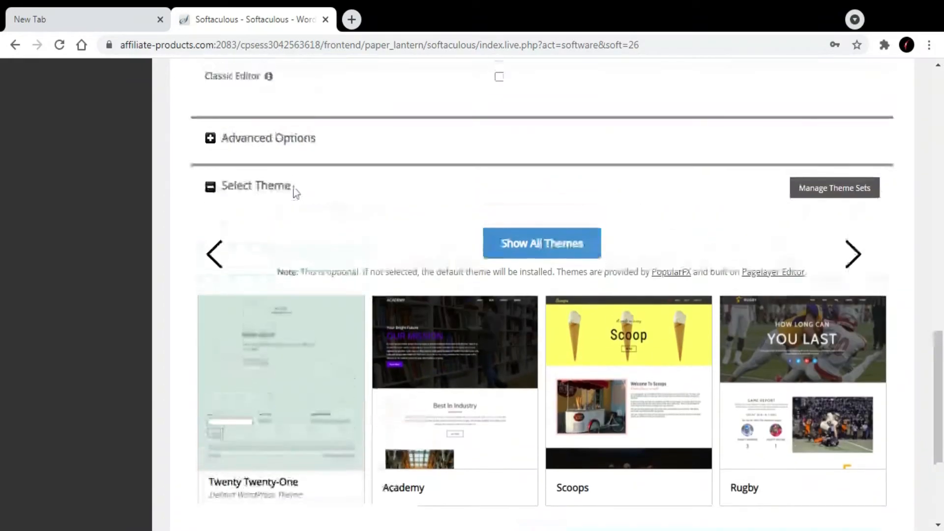
{"action": "scroll", "coordinate": [463, 146], "scroll_direction": "down", "scroll_amount": 2}
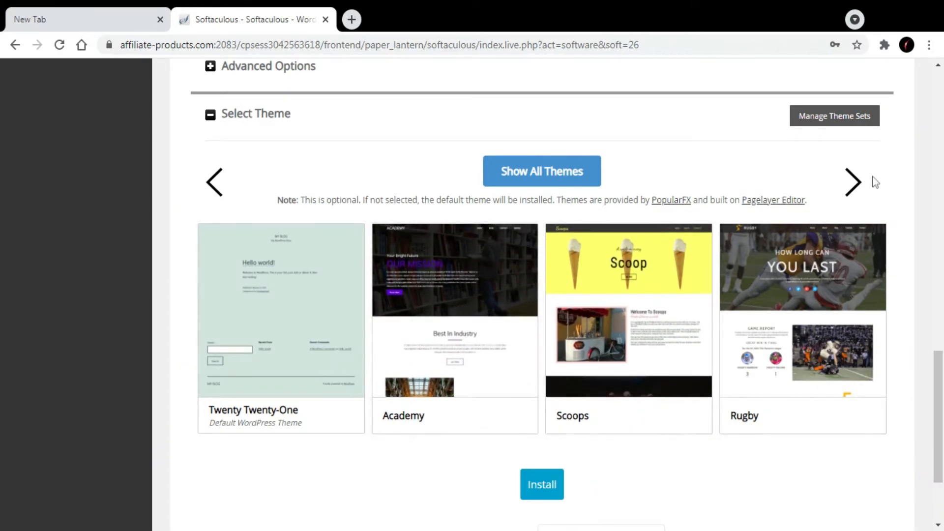
{"action": "scroll", "coordinate": [875, 182], "scroll_direction": "up", "scroll_amount": 15}
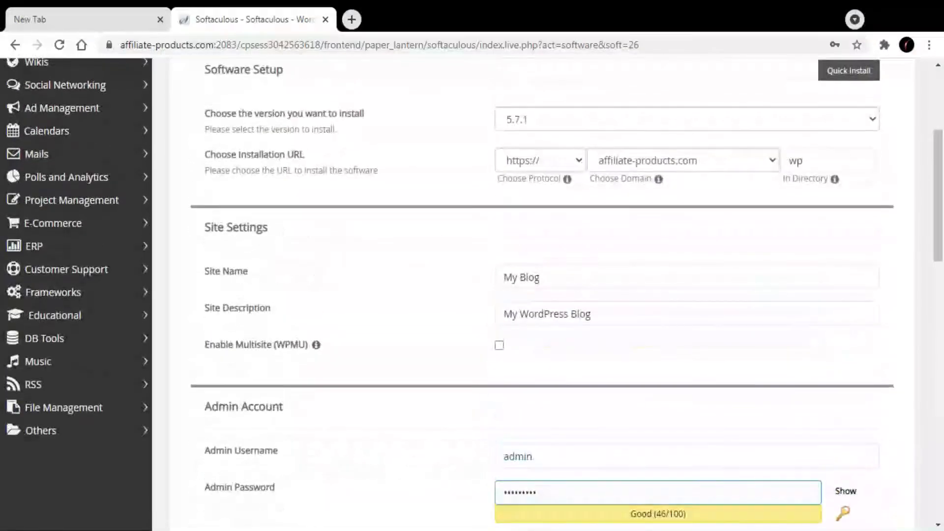
{"action": "scroll", "coordinate": [860, 281], "scroll_direction": "down", "scroll_amount": 12}
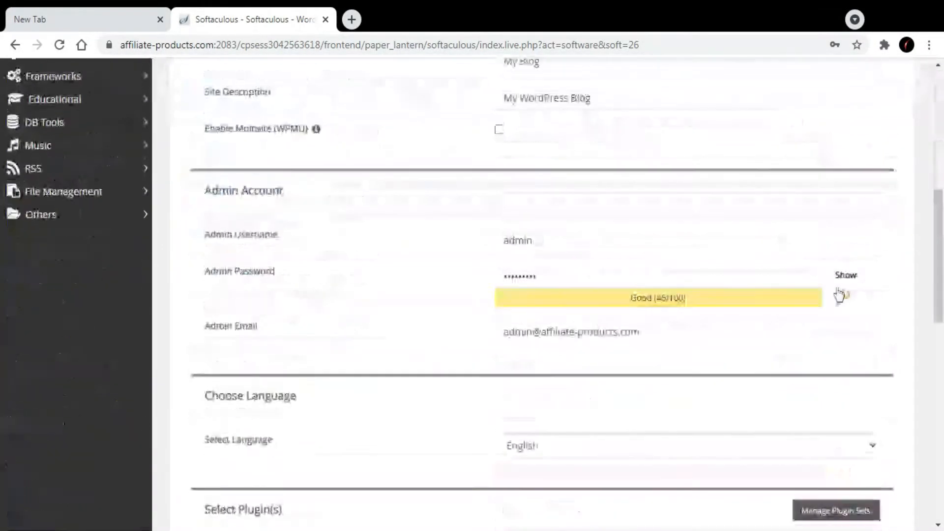
{"action": "scroll", "coordinate": [541, 386], "scroll_direction": "down", "scroll_amount": 10}
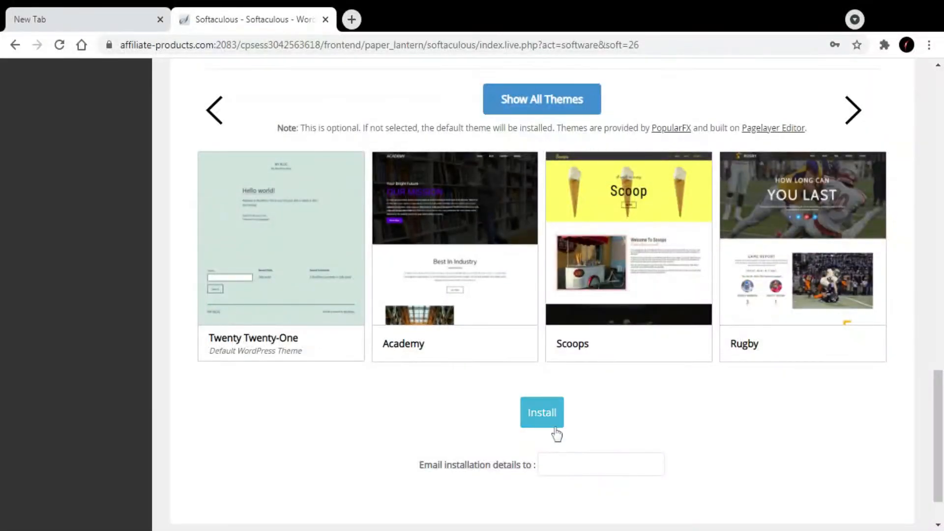
{"action": "left_click", "coordinate": [543, 413]}
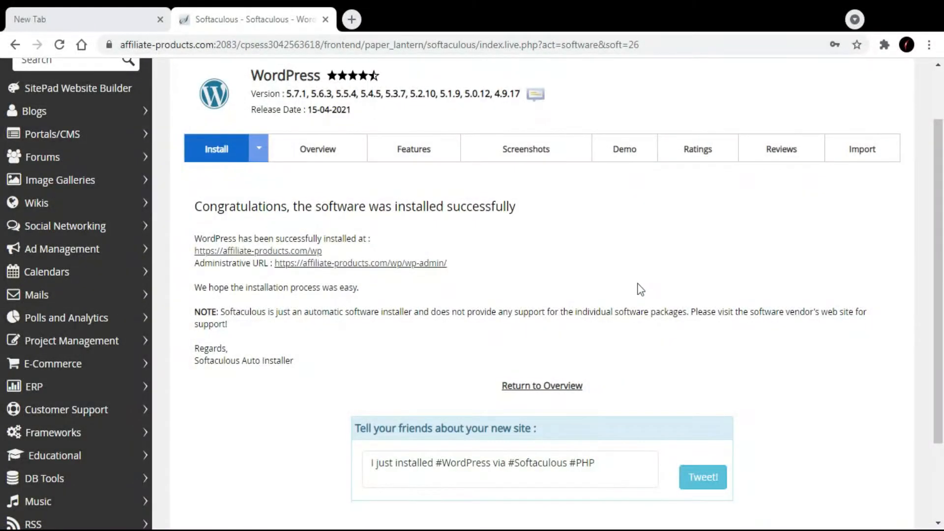
{"action": "scroll", "coordinate": [619, 320], "scroll_direction": "down", "scroll_amount": 3}
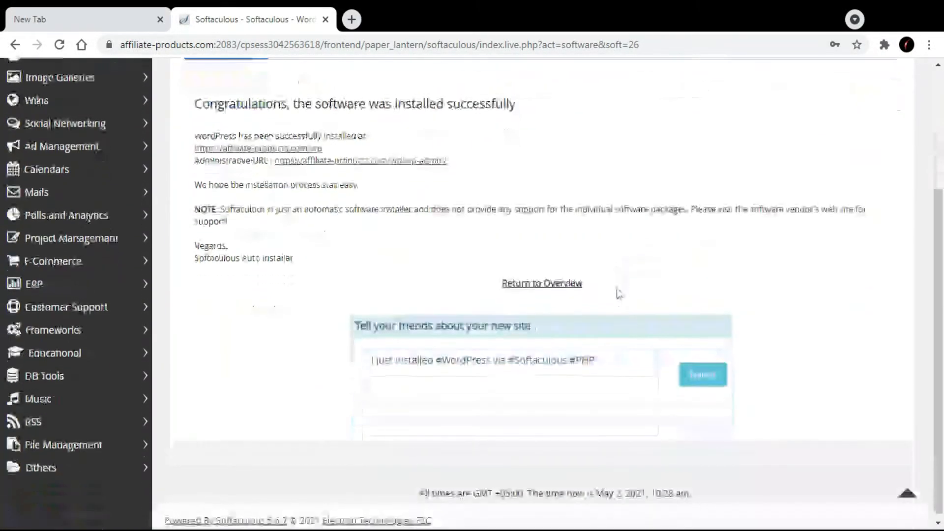
Review the WordPress installation confirmation and open the new site at affiliate-products.com/wp
{"action": "scroll", "coordinate": [632, 234], "scroll_direction": "up", "scroll_amount": 4}
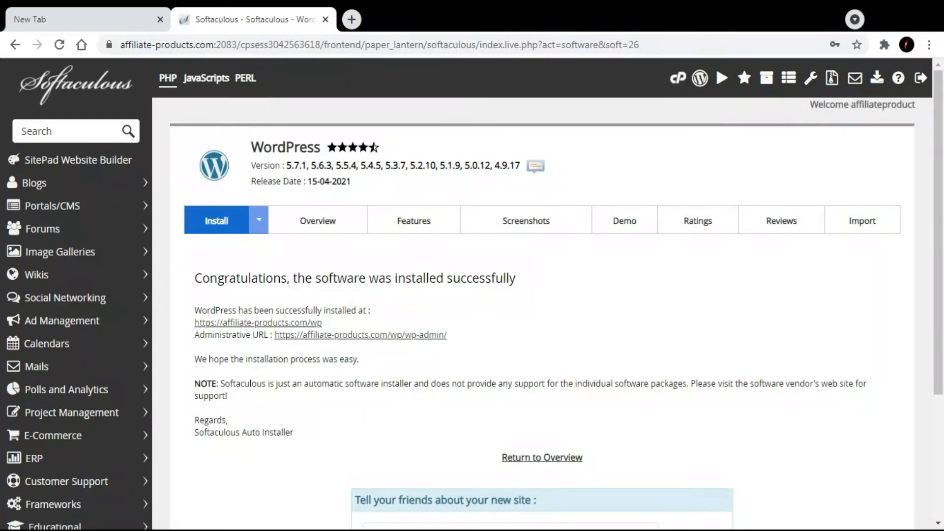
{"action": "scroll", "coordinate": [607, 280], "scroll_direction": "down", "scroll_amount": 2}
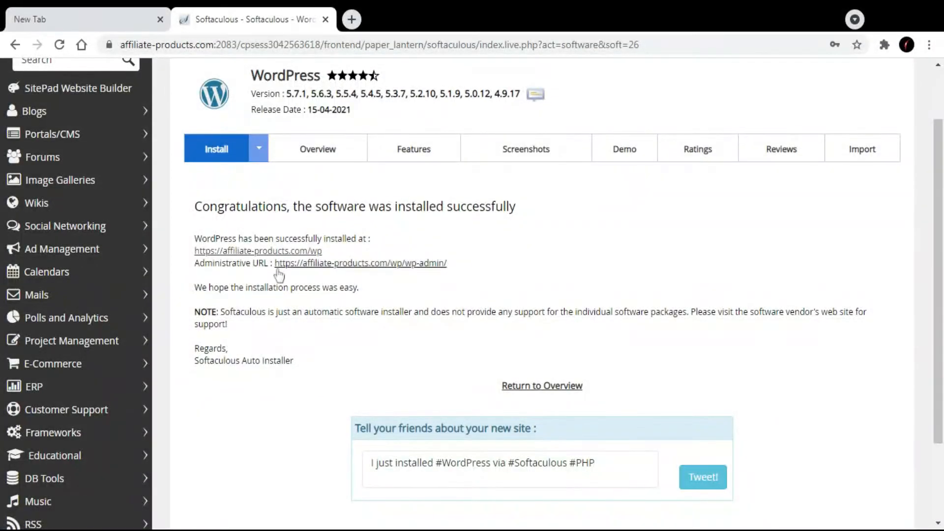
{"action": "scroll", "coordinate": [515, 403], "scroll_direction": "down", "scroll_amount": 2}
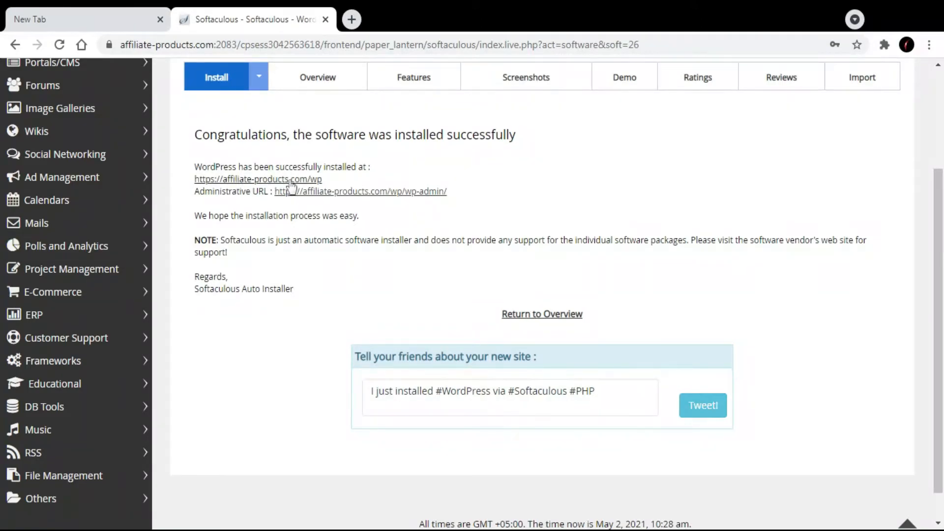
{"action": "left_click", "coordinate": [270, 180]}
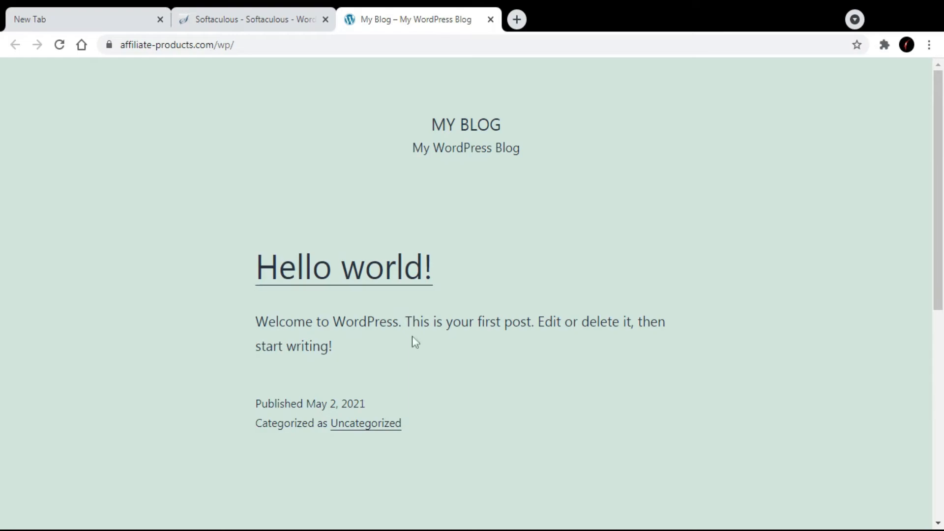
Open the administrative URL from the Softaculous installation confirmation and look over the WordPress dashboard
{"action": "left_click", "coordinate": [195, 14]}
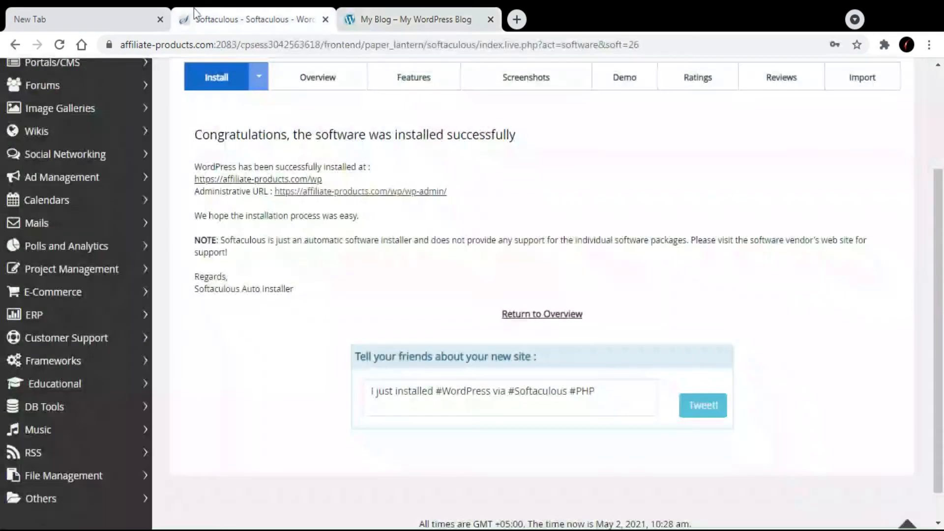
{"action": "left_click", "coordinate": [361, 192]}
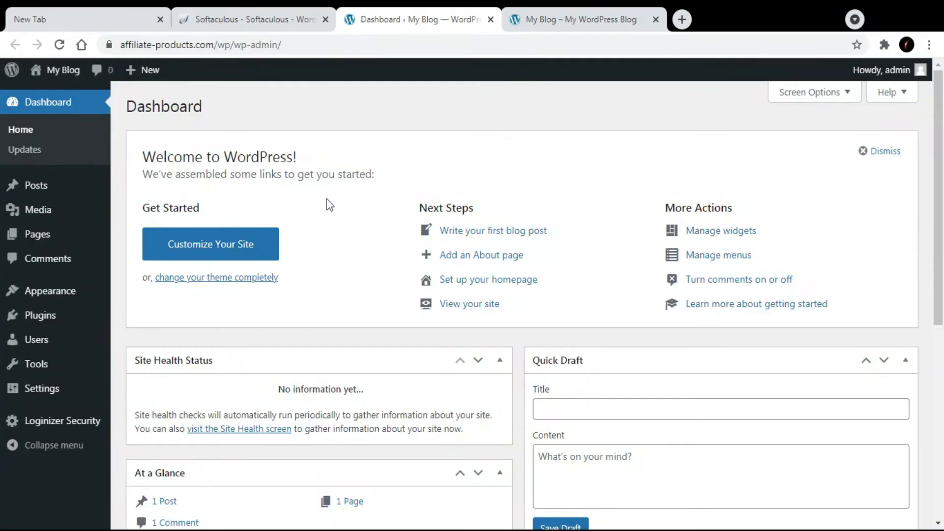
{"action": "scroll", "coordinate": [328, 195], "scroll_direction": "down", "scroll_amount": 1}
{"action": "scroll", "coordinate": [330, 200], "scroll_direction": "down", "scroll_amount": 9}
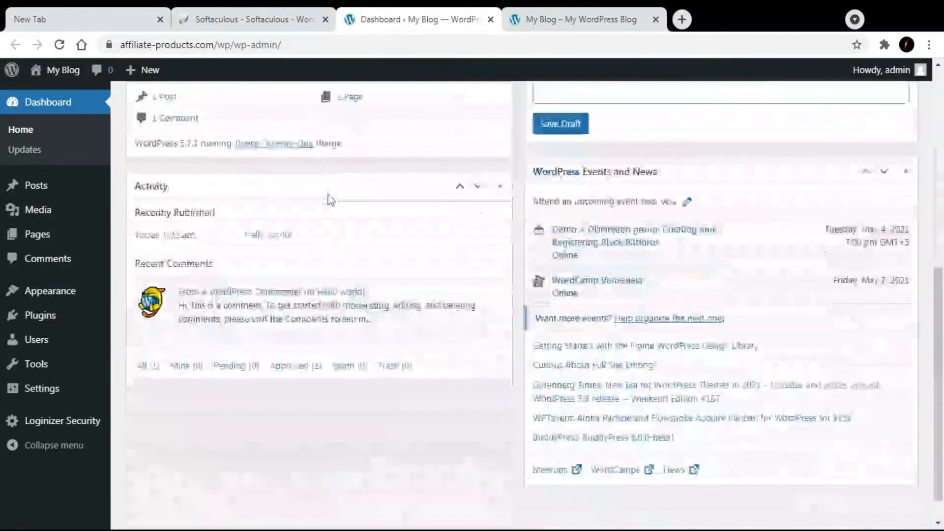
{"action": "scroll", "coordinate": [331, 201], "scroll_direction": "up", "scroll_amount": 9}
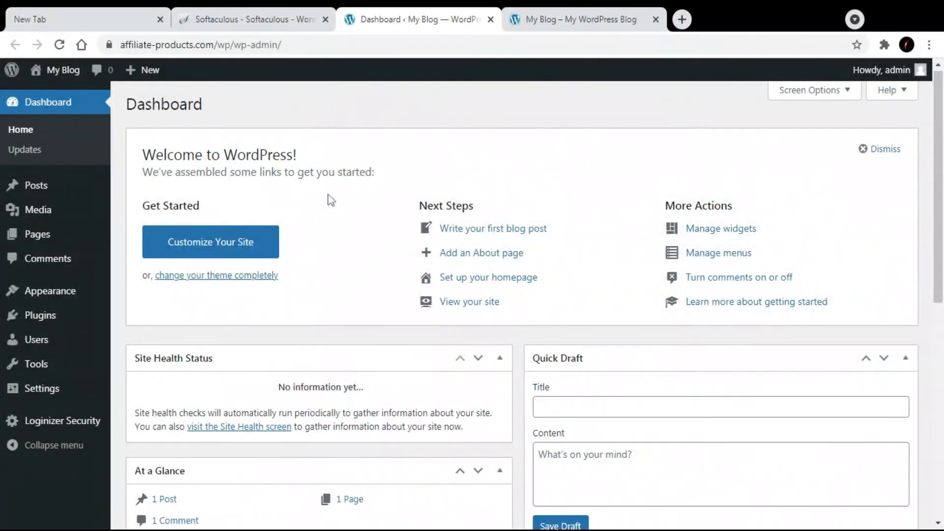
{"action": "scroll", "coordinate": [331, 200], "scroll_direction": "down", "scroll_amount": 7}
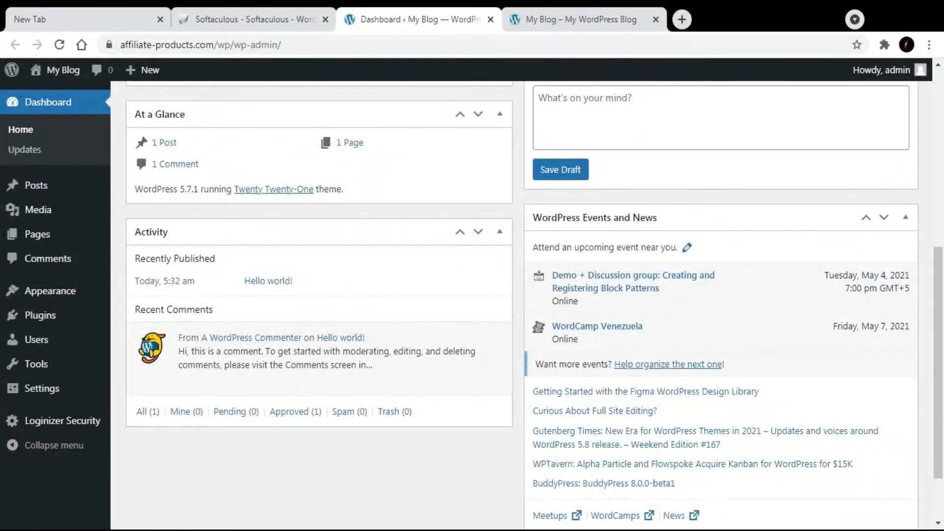
{"action": "scroll", "coordinate": [524, 294], "scroll_direction": "up", "scroll_amount": 7}
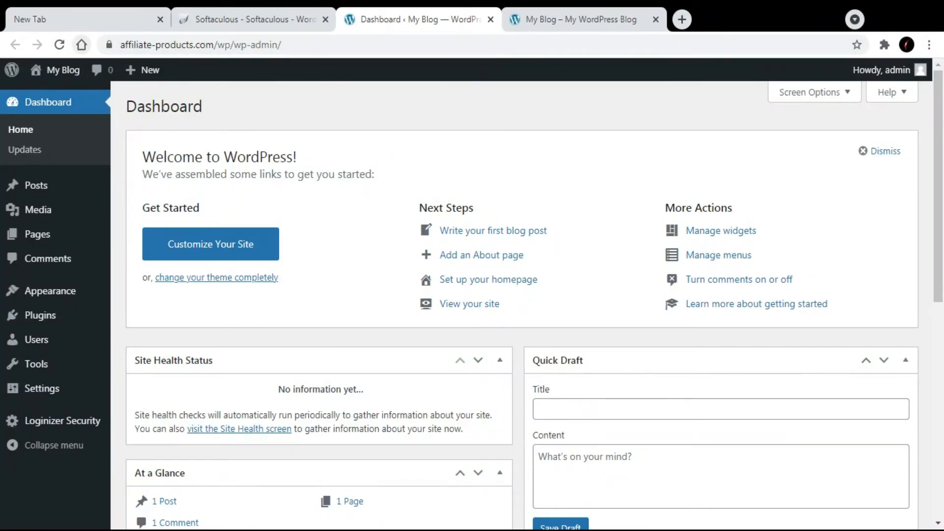
Leave the dashboard for the browser's home page, close the blog's tab, and load affiliate-products.com/wp/wp-admin directly by its address
{"action": "left_click", "coordinate": [81, 45]}
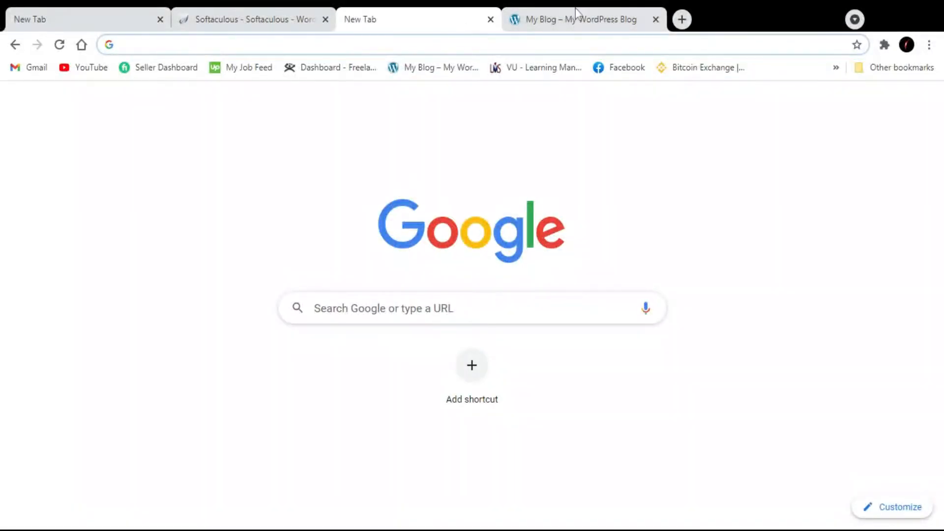
{"action": "left_click", "coordinate": [656, 20]}
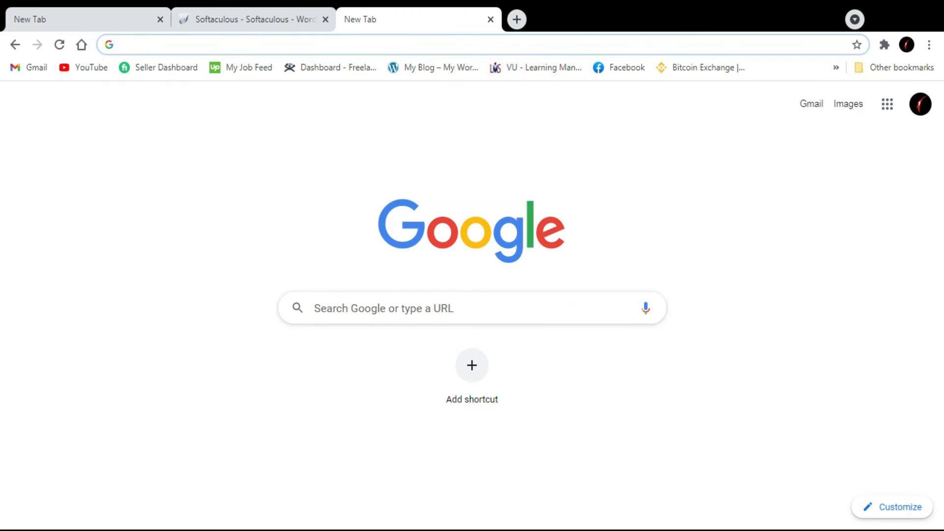
{"action": "type", "text": "affiliate-products.com"}
{"action": "key", "text": "End"}
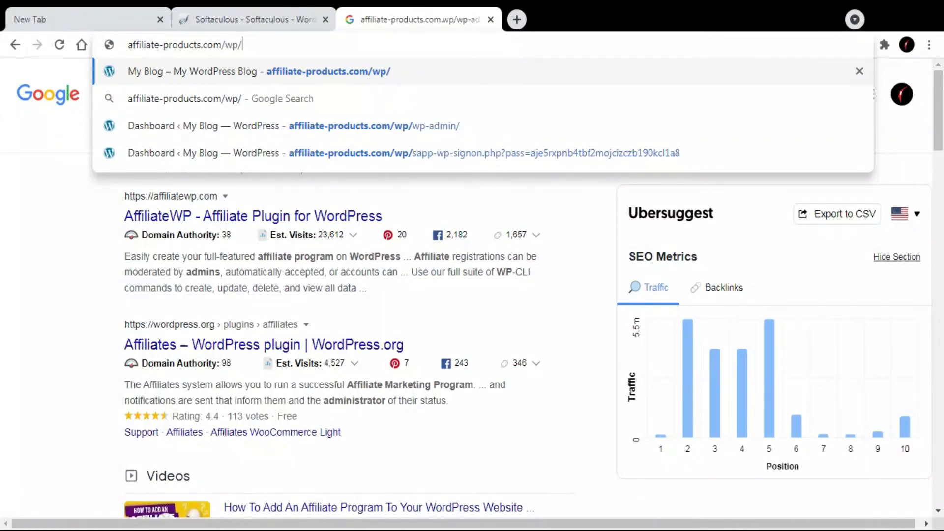
{"action": "type", "text": "w"}
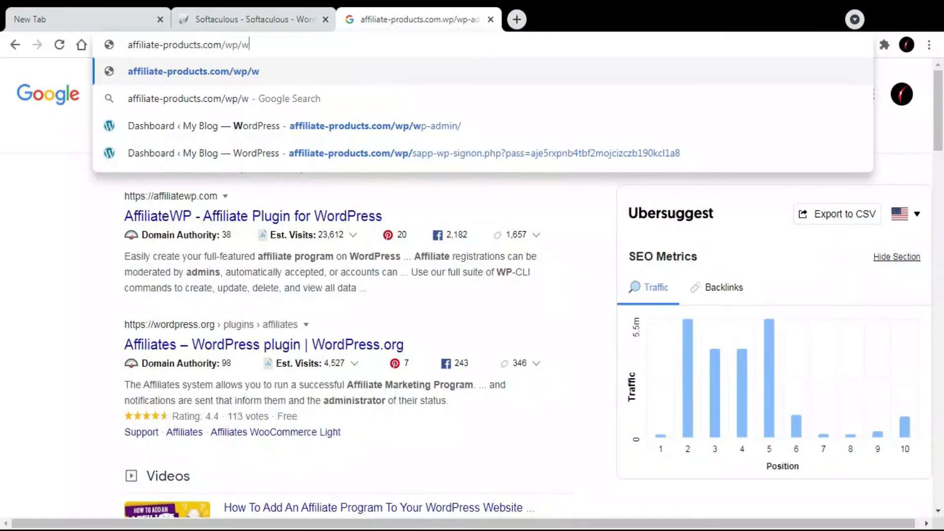
{"action": "type", "text": "p-admin"}
{"action": "key", "text": "Return"}
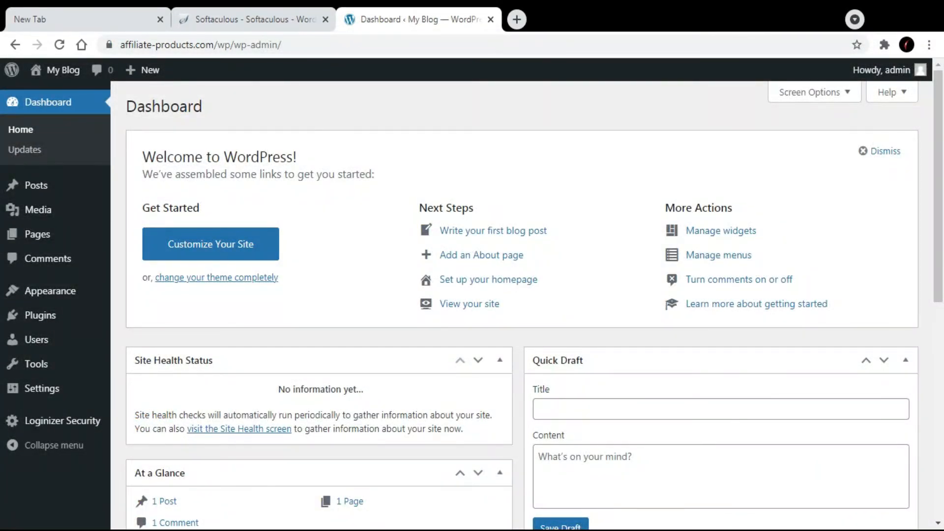